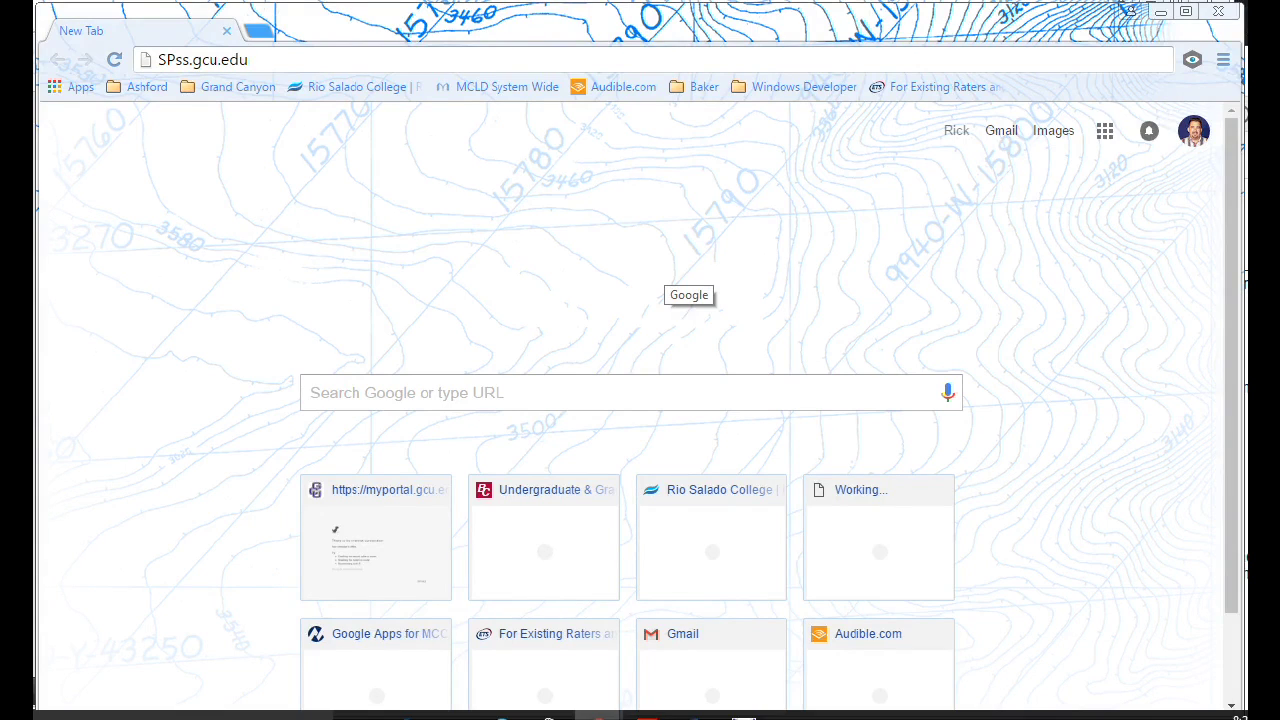
# Open SPss.gcu.edu and log on to the gateway with the saved credentials
pyautogui.press('Return')
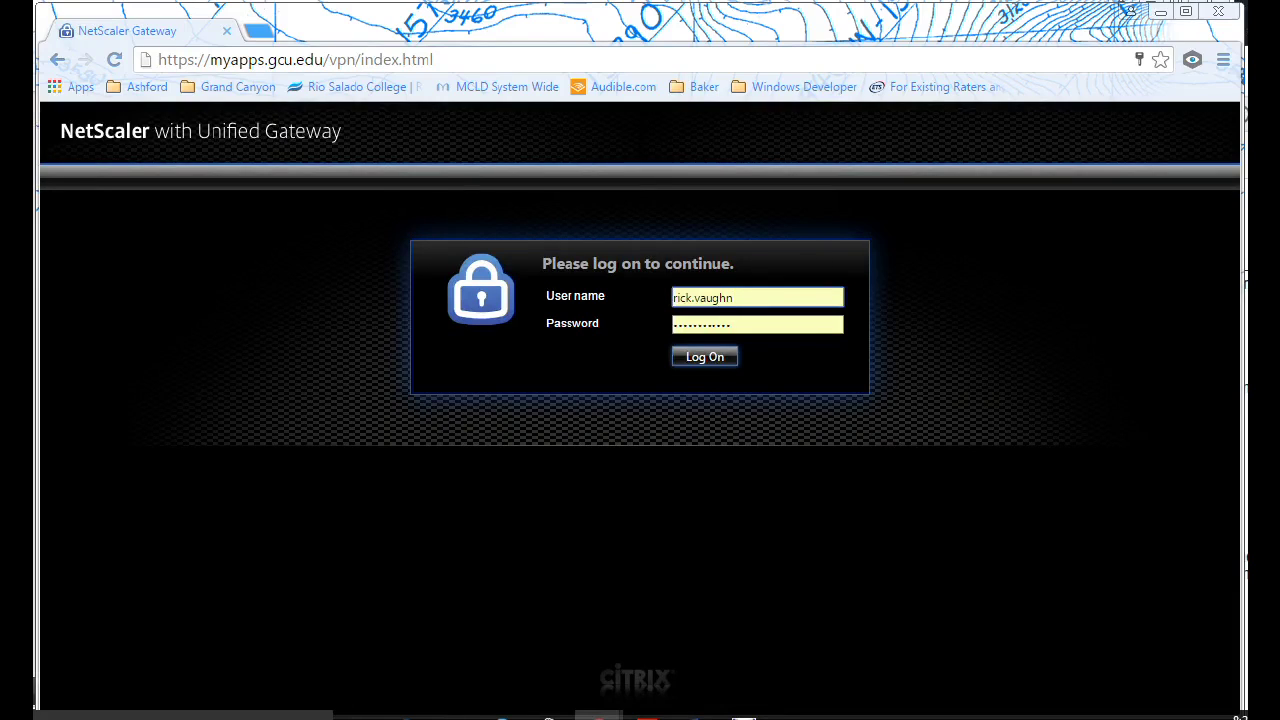
pyautogui.press('Return')
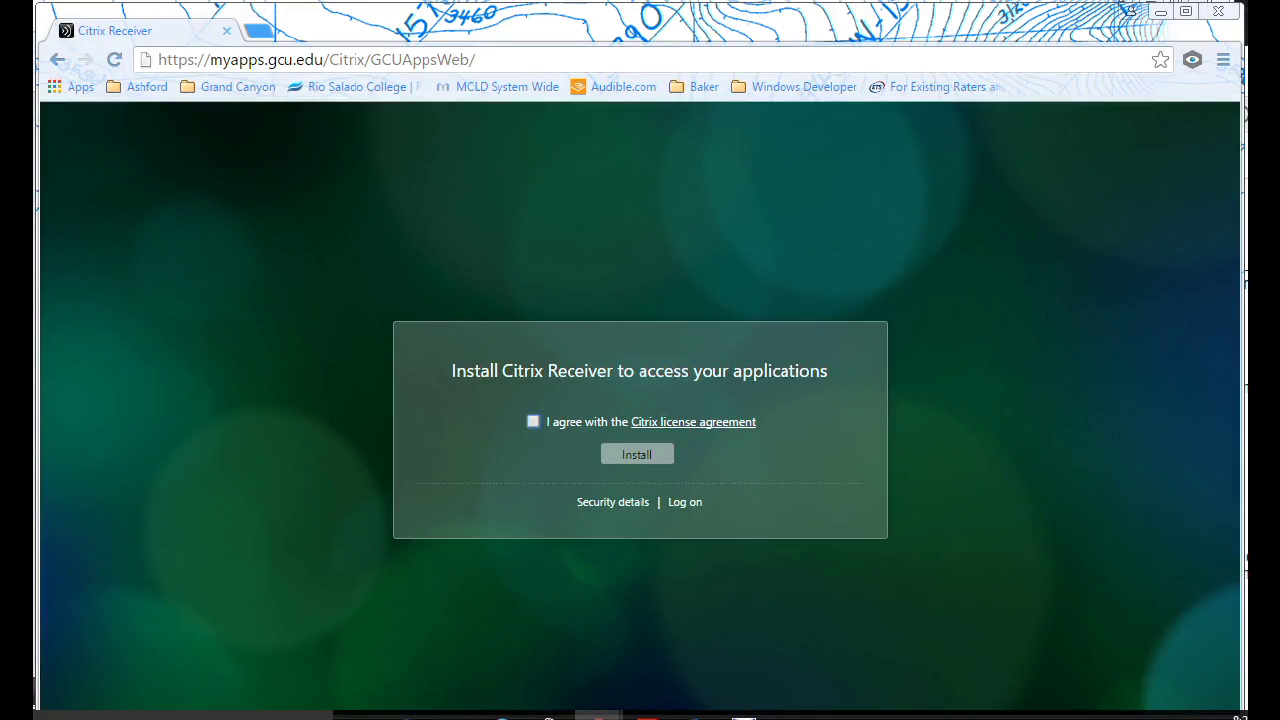
# Accept the Citrix license agreement, start the Citrix Receiver download and continue to the apps page
pyautogui.click(533, 421)
pyautogui.click(637, 454)
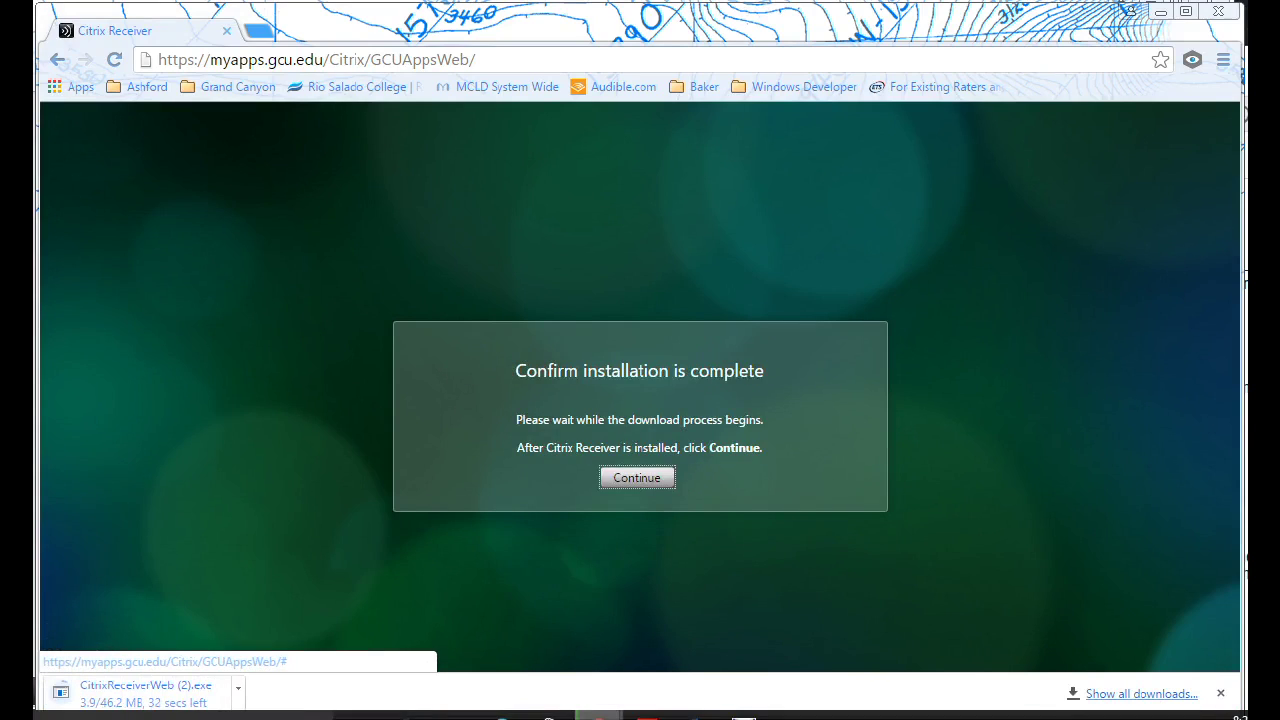
pyautogui.click(637, 477)
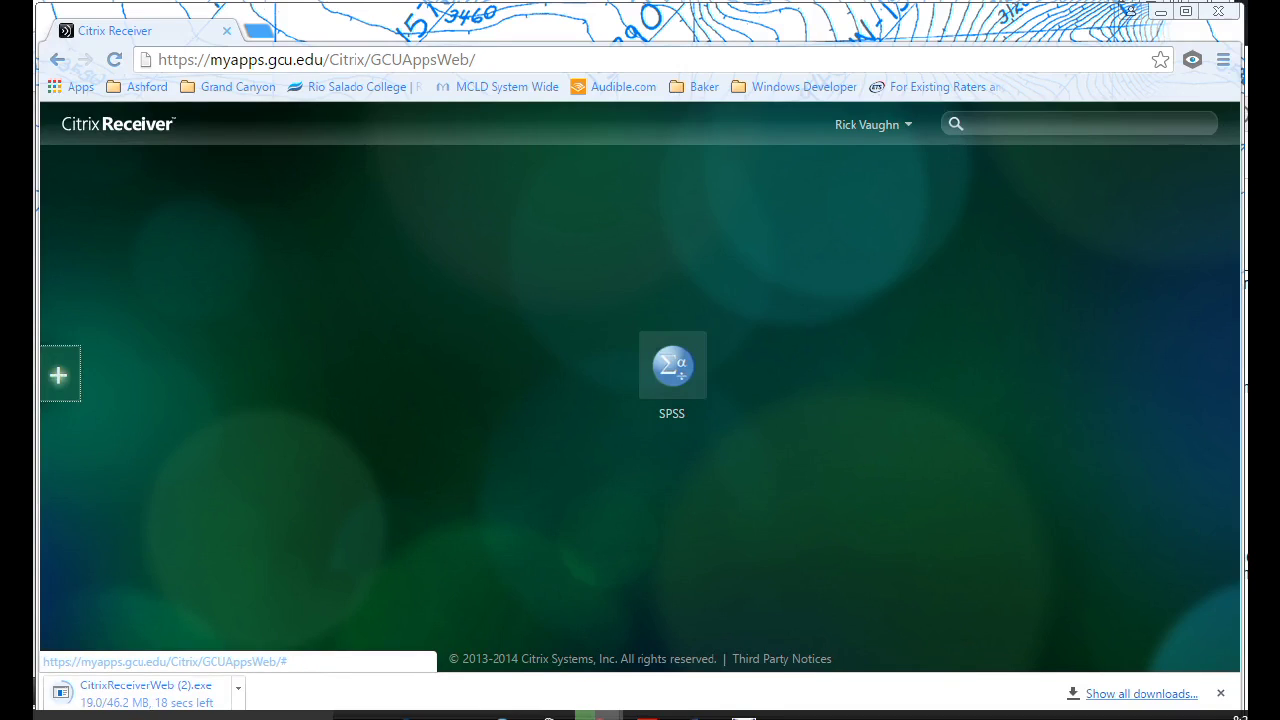
# Browse the list of all available apps and launch SPSS, permitting it to use attached devices
pyautogui.click(58, 375)
pyautogui.click(84, 165)
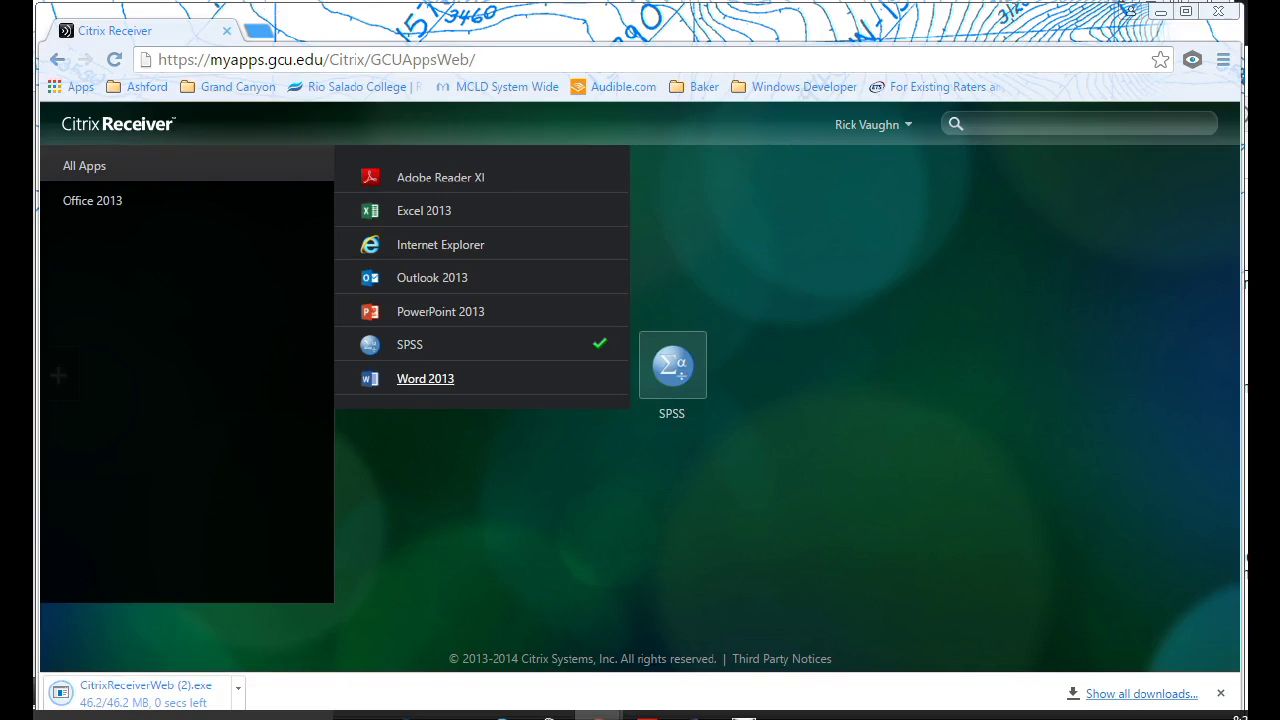
pyautogui.click(672, 365)
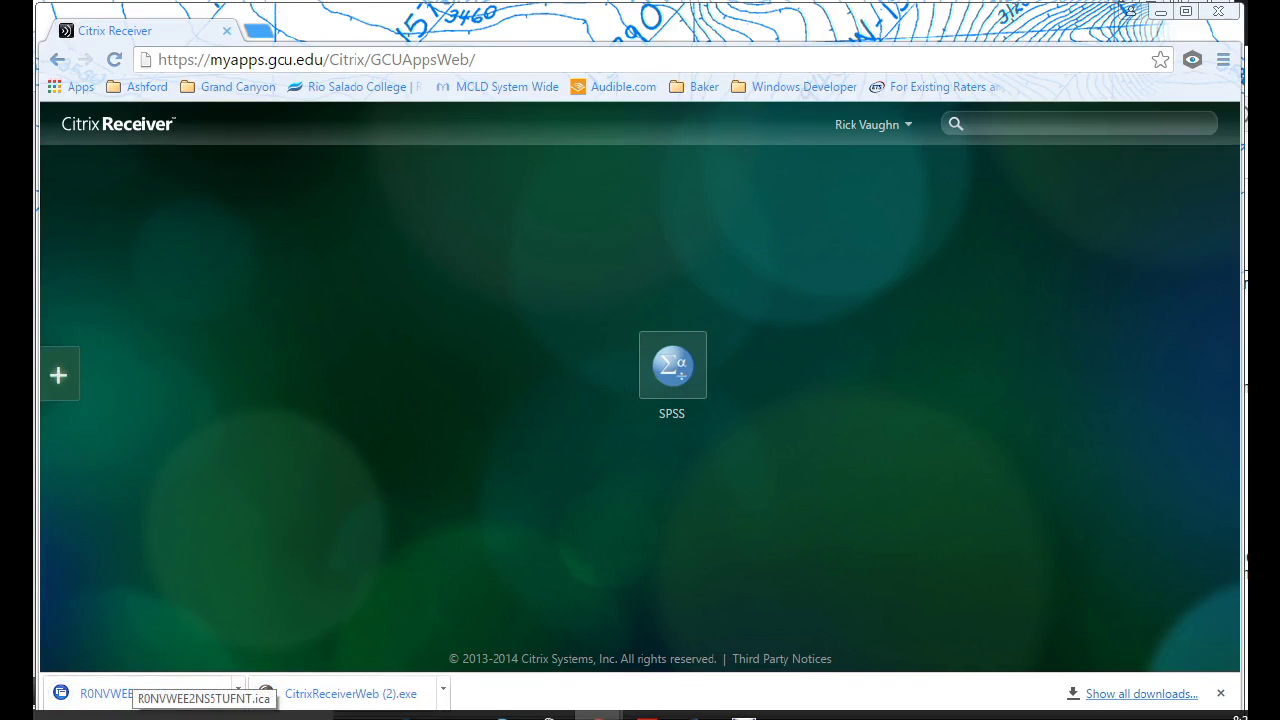
pyautogui.click(140, 692)
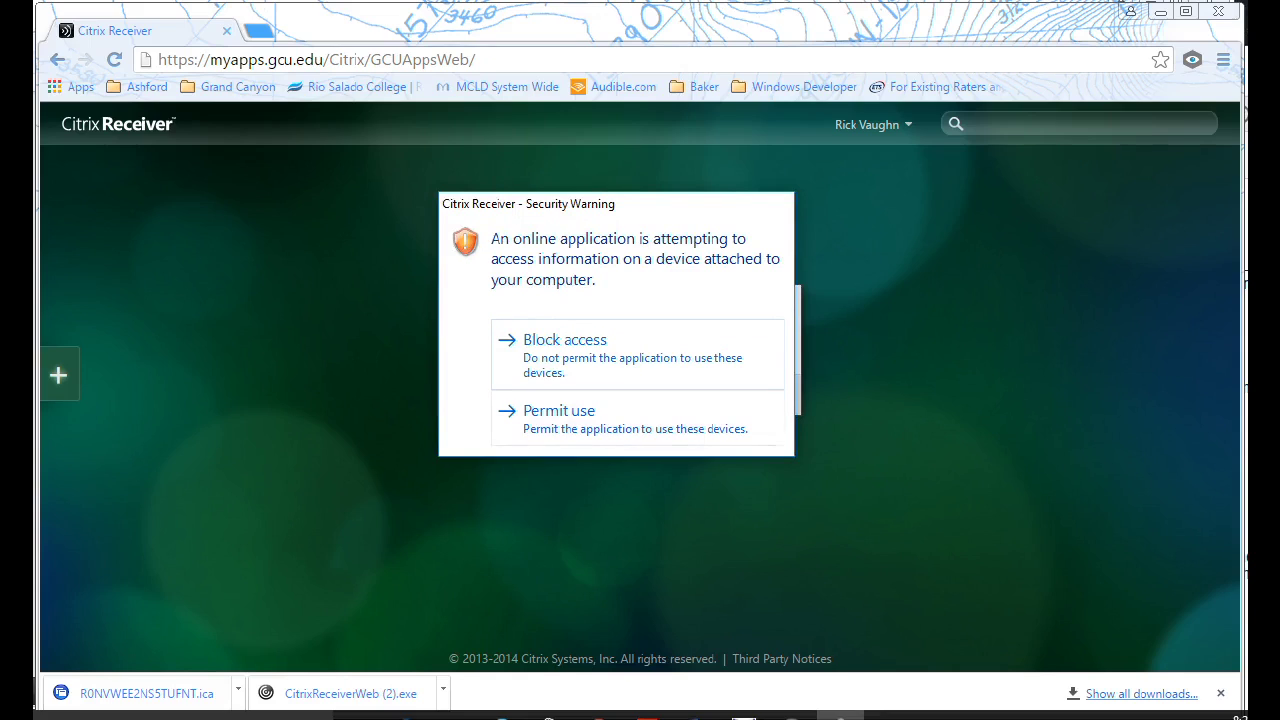
pyautogui.click(637, 418)
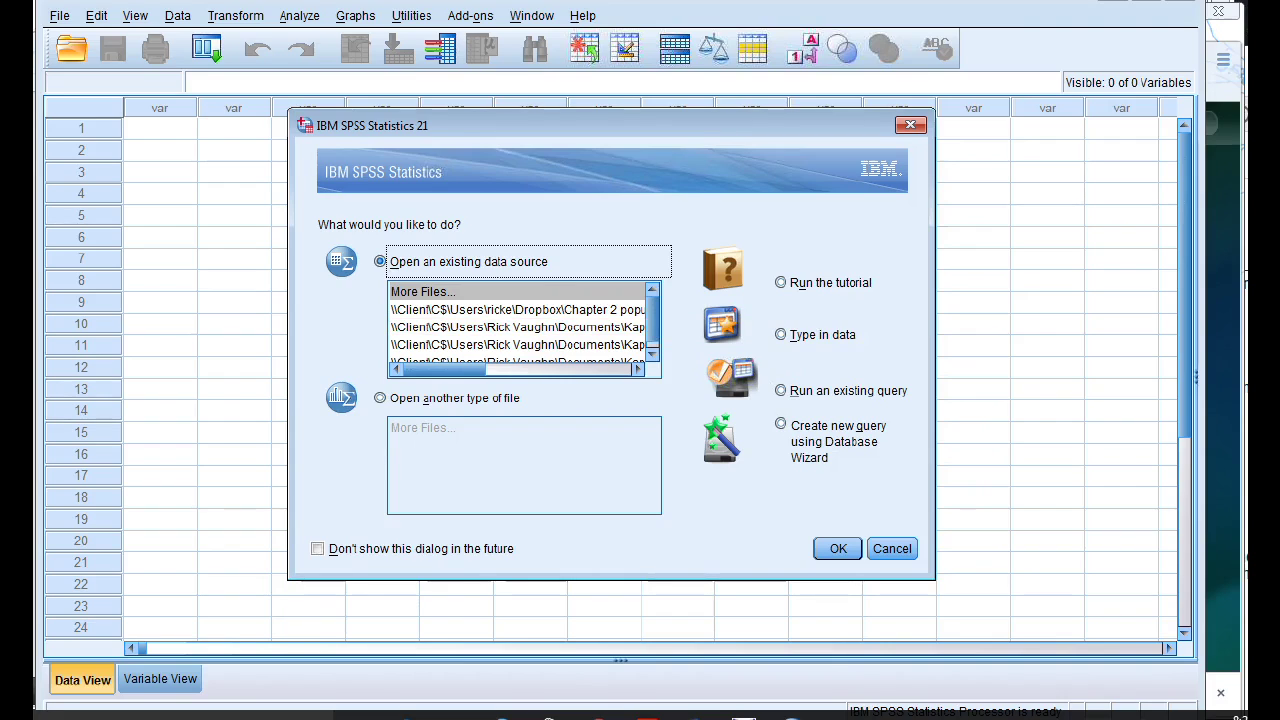
# Open the recent Chapter 2 population data file with all file access permitted, and move its window fully into view
pyautogui.click(516, 309)
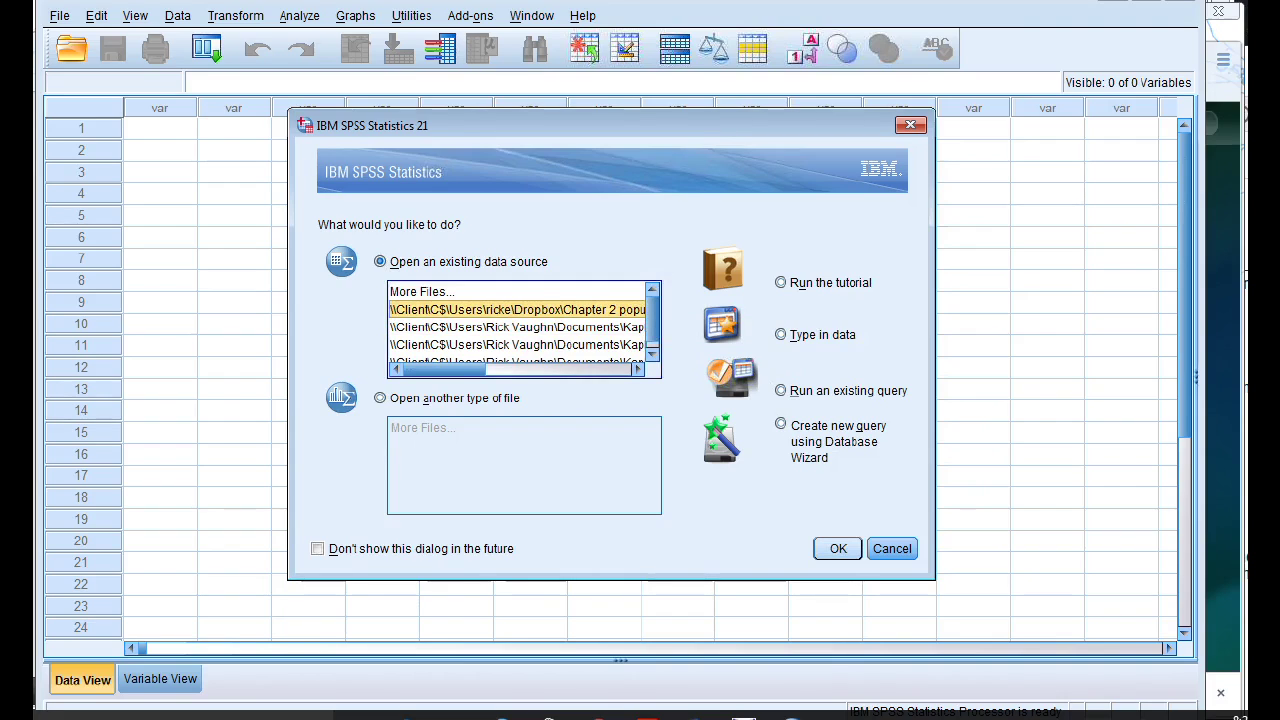
pyautogui.click(838, 548)
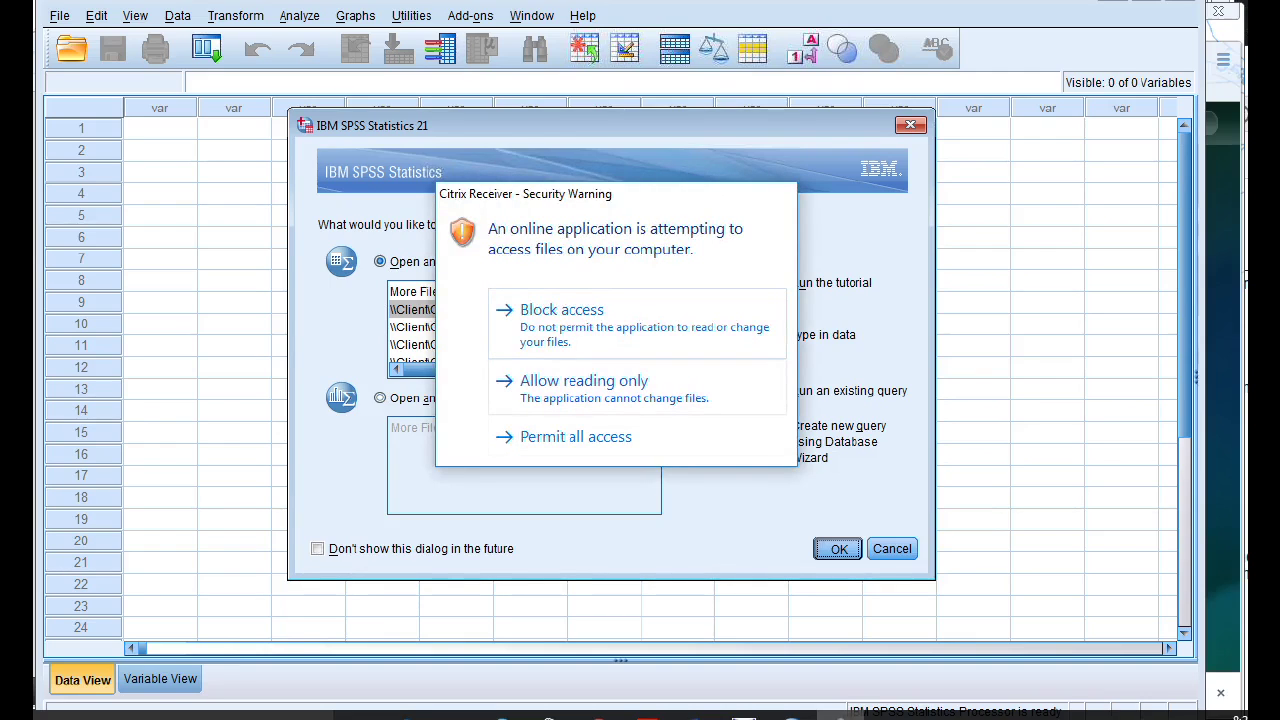
pyautogui.click(575, 436)
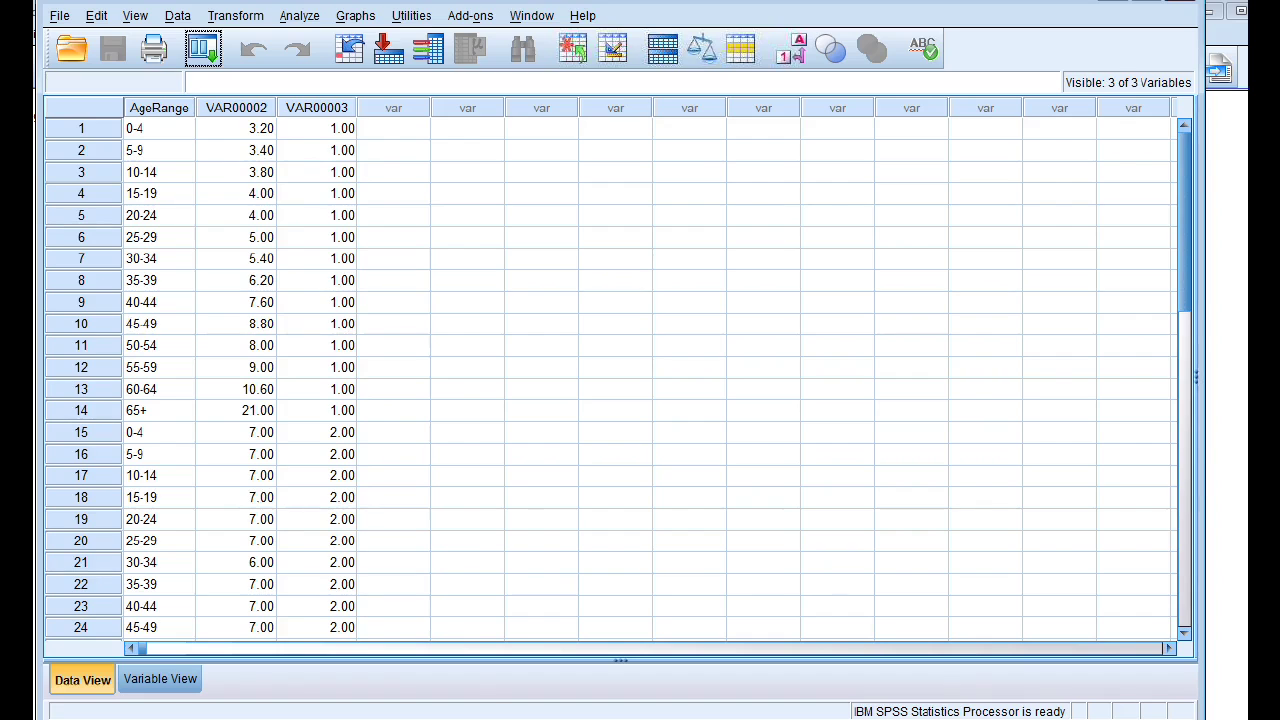
pyautogui.moveTo(349, 2); pyautogui.dragTo(339, 34)
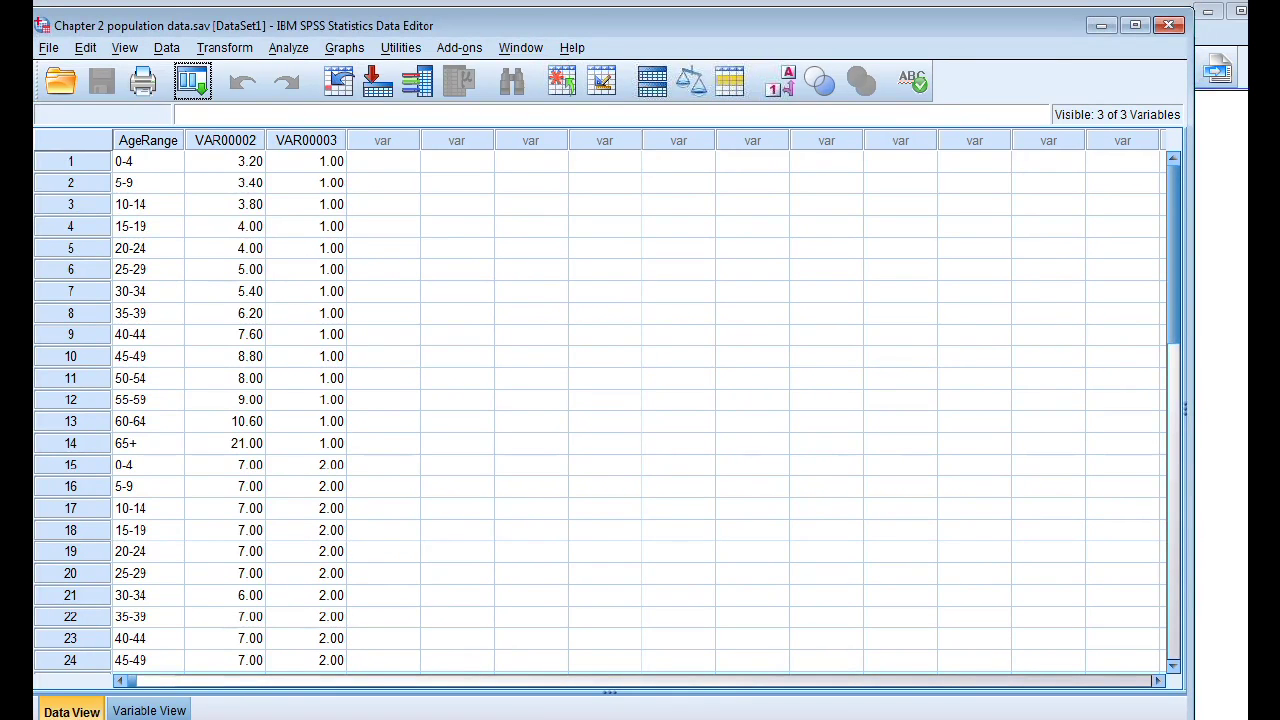
pyautogui.moveTo(339, 25); pyautogui.dragTo(355, 21)
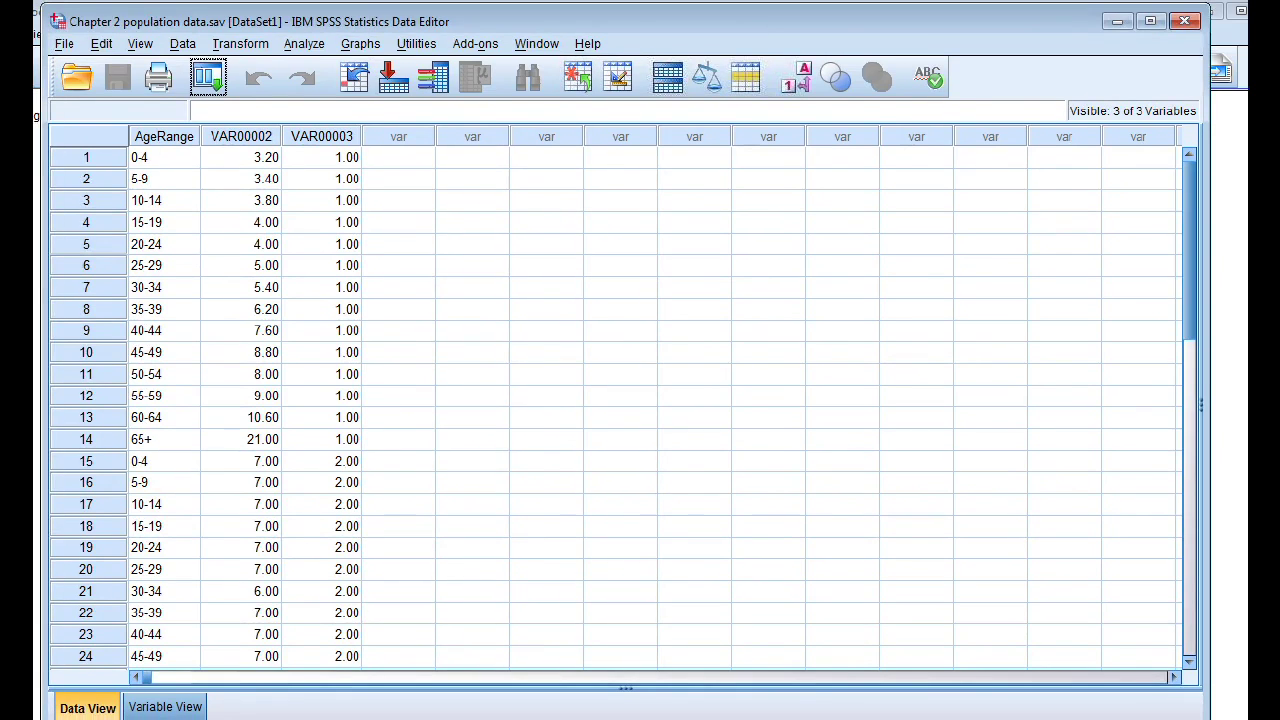
# Set the measurement level of VAR00002 and VAR00003 to Scale in Variable View
pyautogui.click(165, 707)
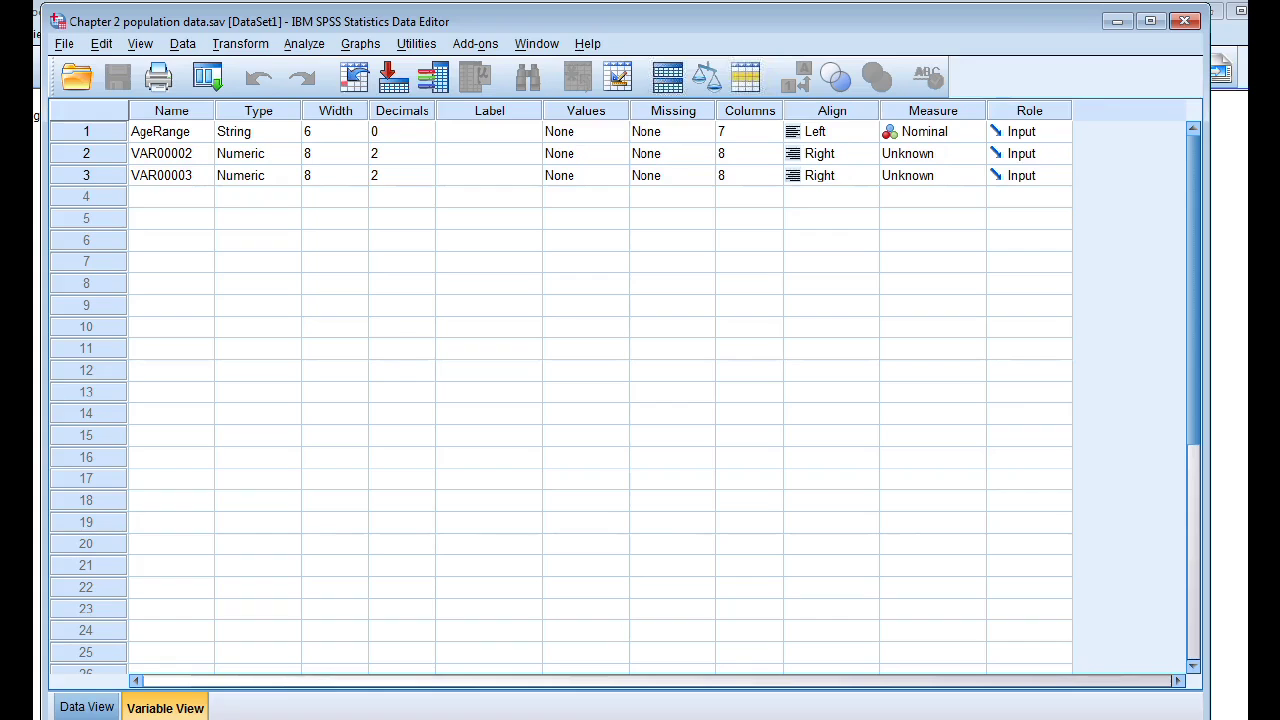
pyautogui.click(932, 153)
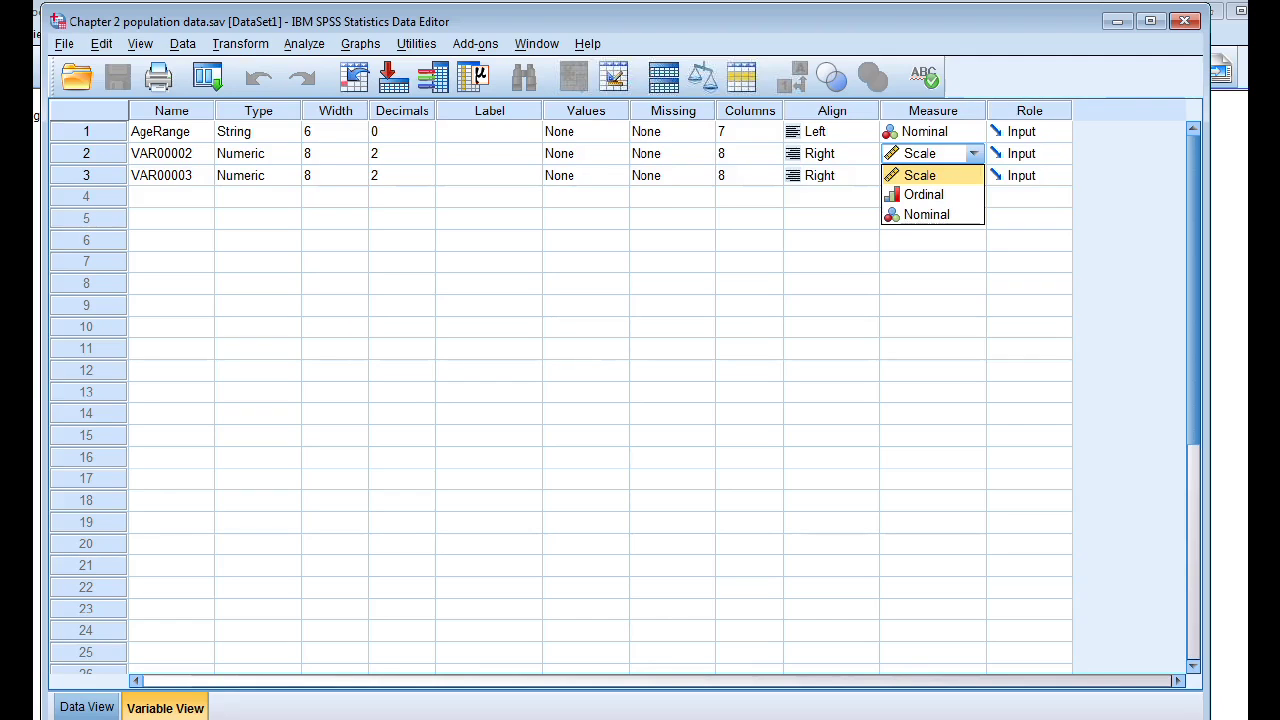
pyautogui.press('Return')
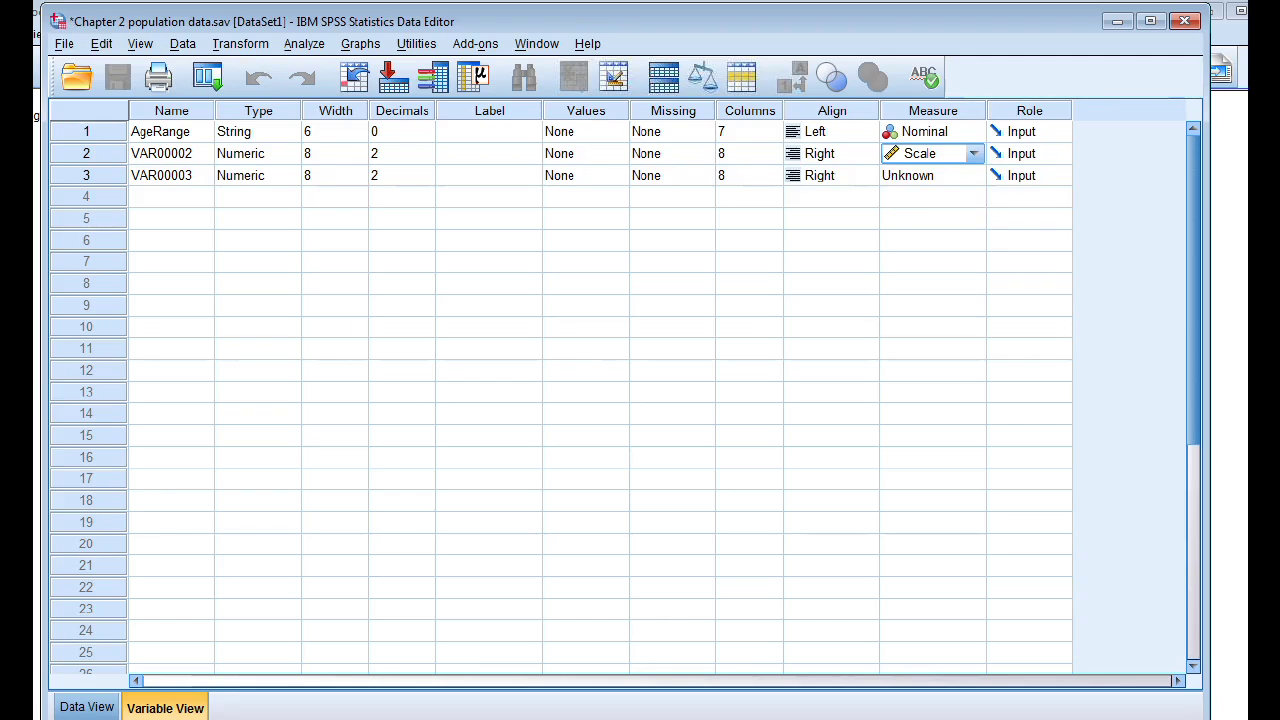
pyautogui.click(932, 175)
pyautogui.press('Return')
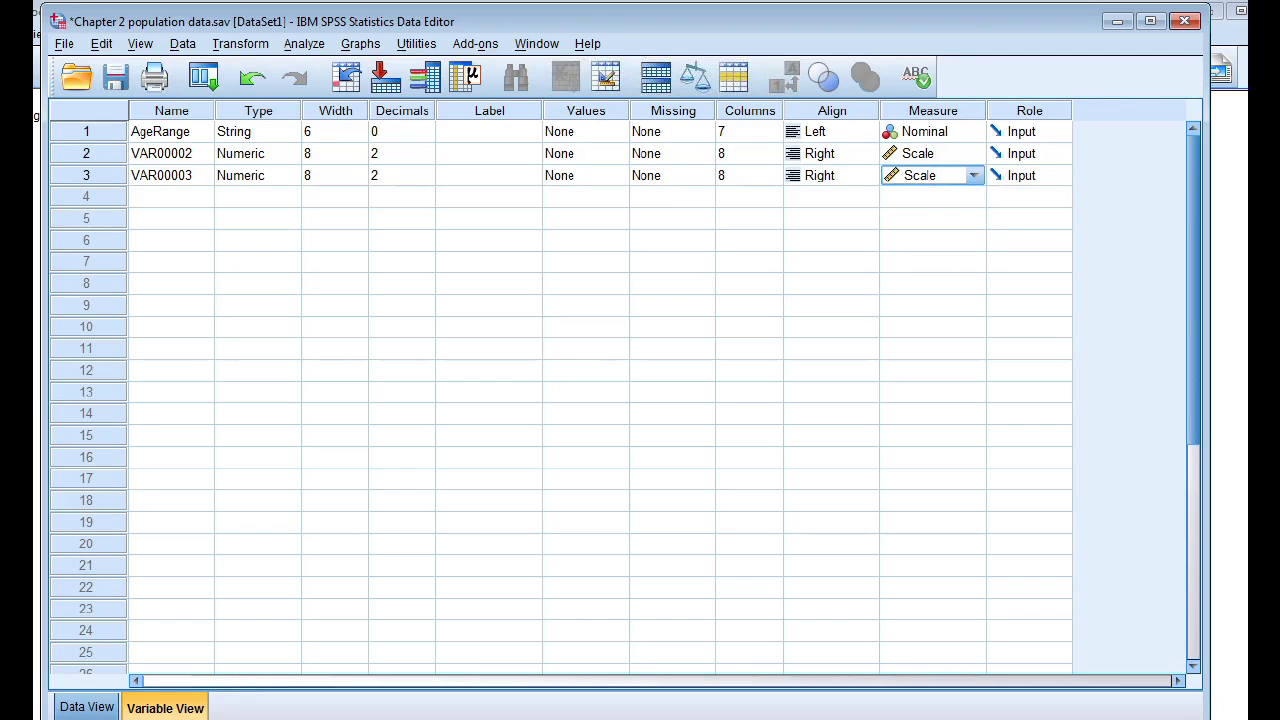
# In Data View, enter 596890, 565, 565, 65 and 6534 in rows 1 to 5 of the second empty column
pyautogui.click(87, 707)
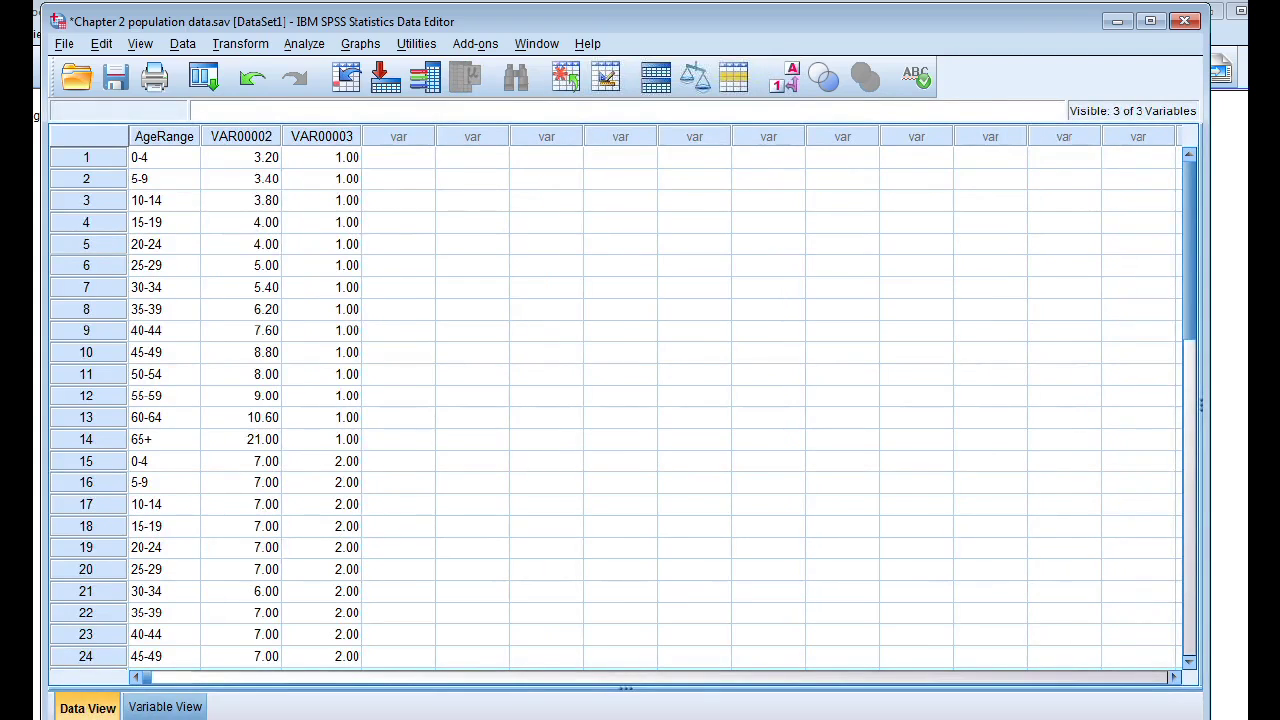
pyautogui.click(472, 157)
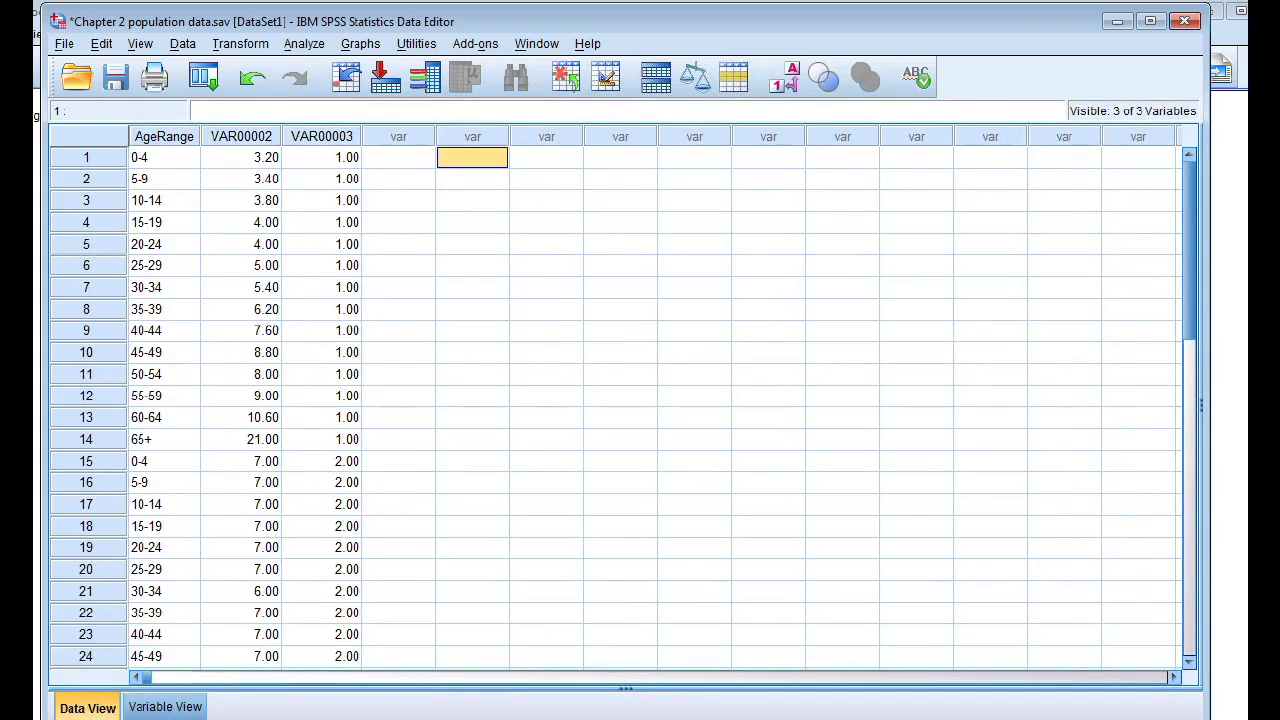
pyautogui.write('596890')
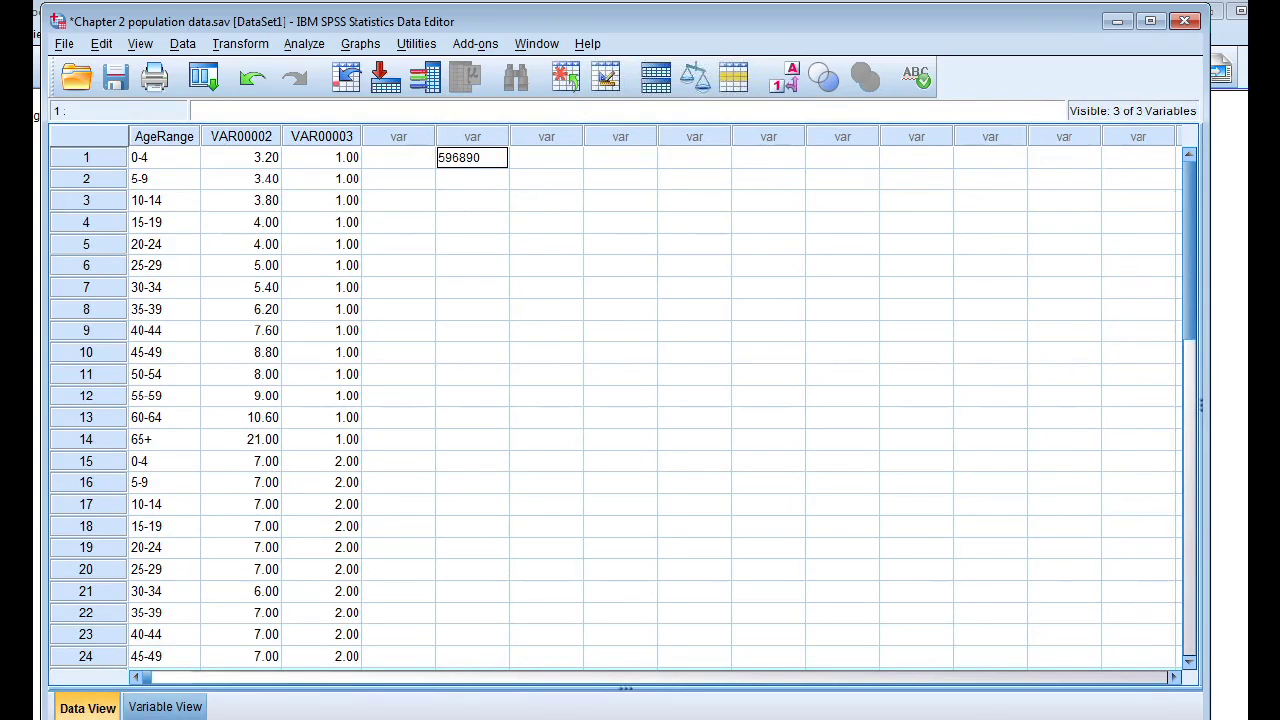
pyautogui.press('Return')
pyautogui.write('565')
pyautogui.press('Return')
pyautogui.write('565')
pyautogui.press('Return')
pyautogui.press('Return')
pyautogui.write('6534')
pyautogui.press('Up')
pyautogui.write('65')
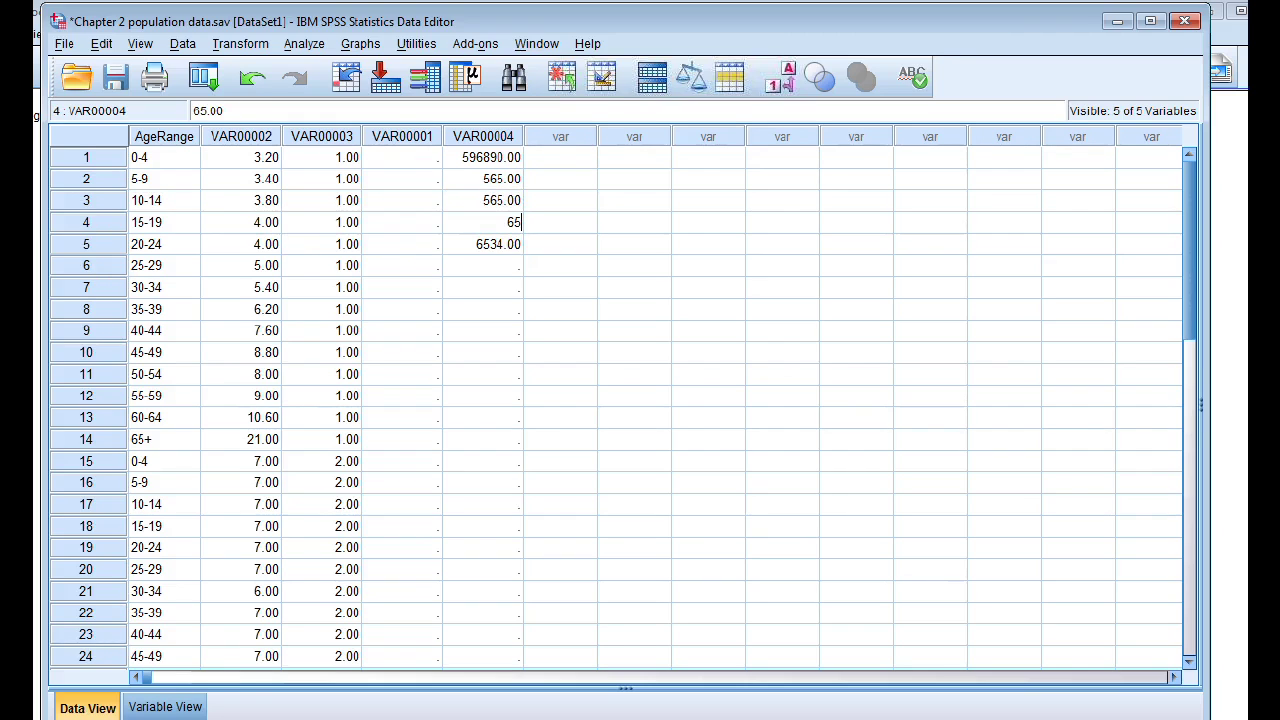
# Clear the variables VAR00001 and VAR00004 from the data sheet
pyautogui.click(416, 137)
pyautogui.rightClick(416, 137)
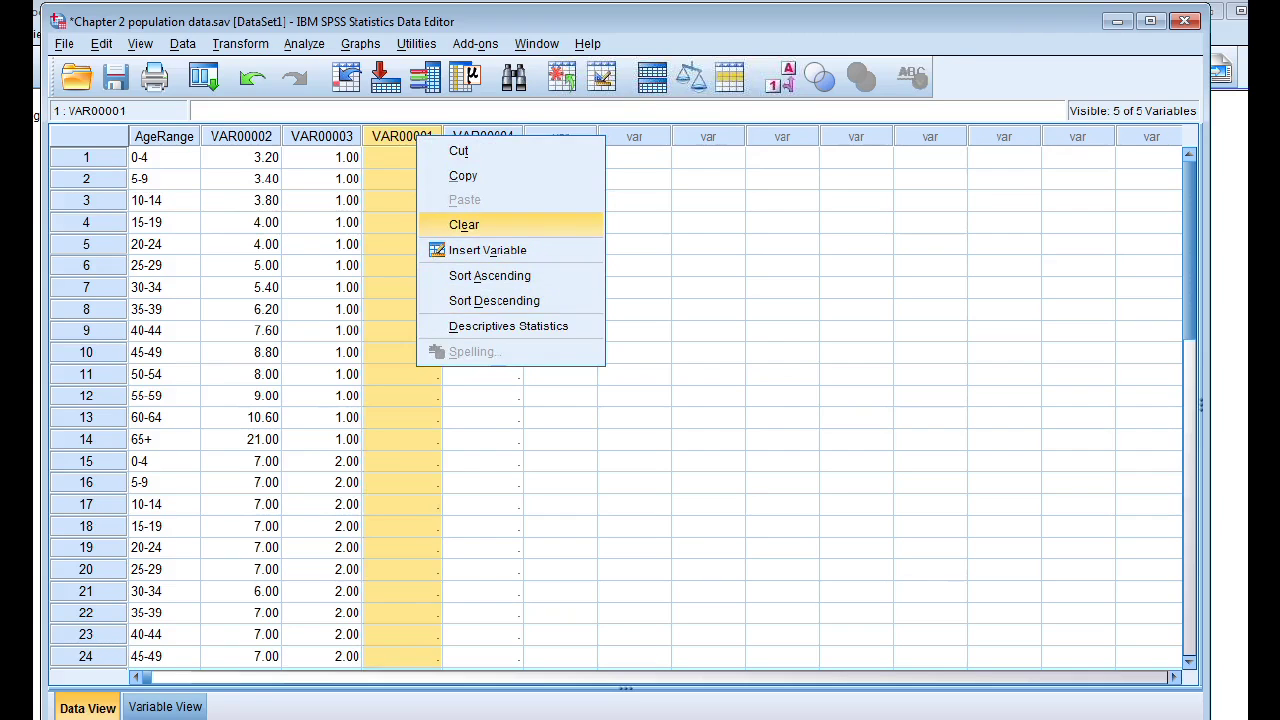
pyautogui.click(464, 224)
pyautogui.rightClick(418, 137)
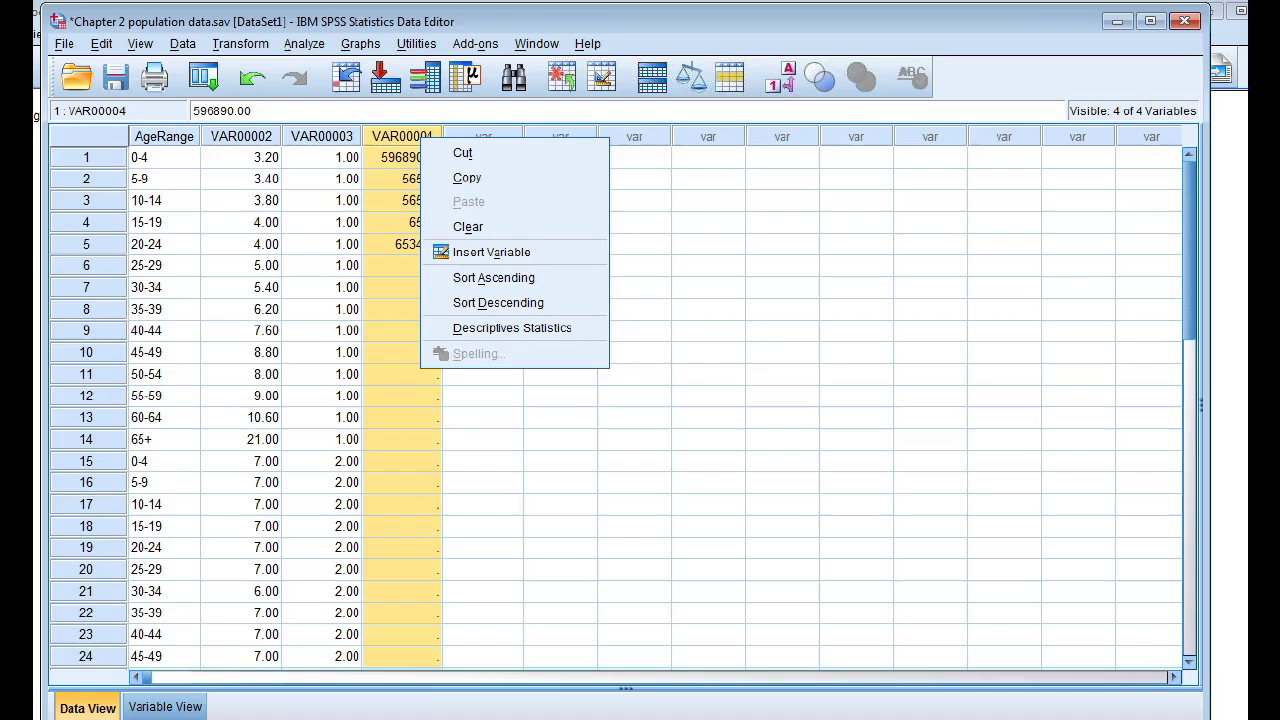
pyautogui.click(467, 226)
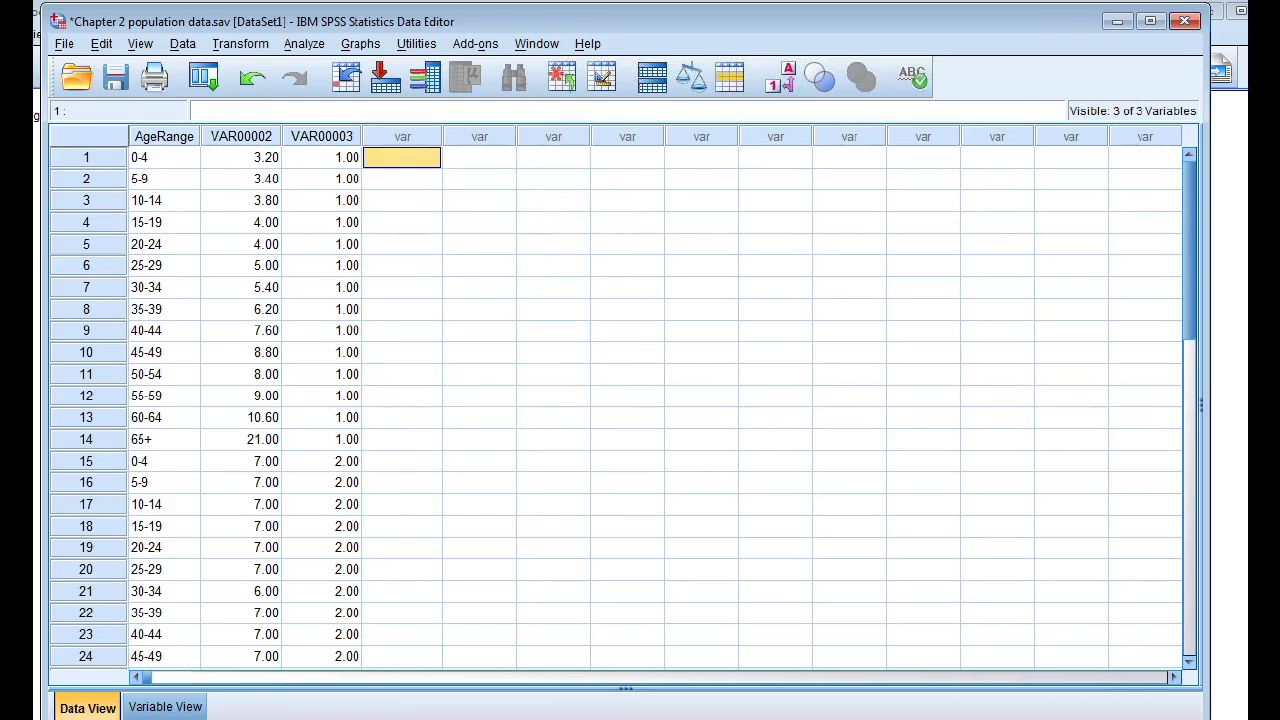
# Display Variable View and minimize both the data editor and output viewer windows
pyautogui.click(165, 707)
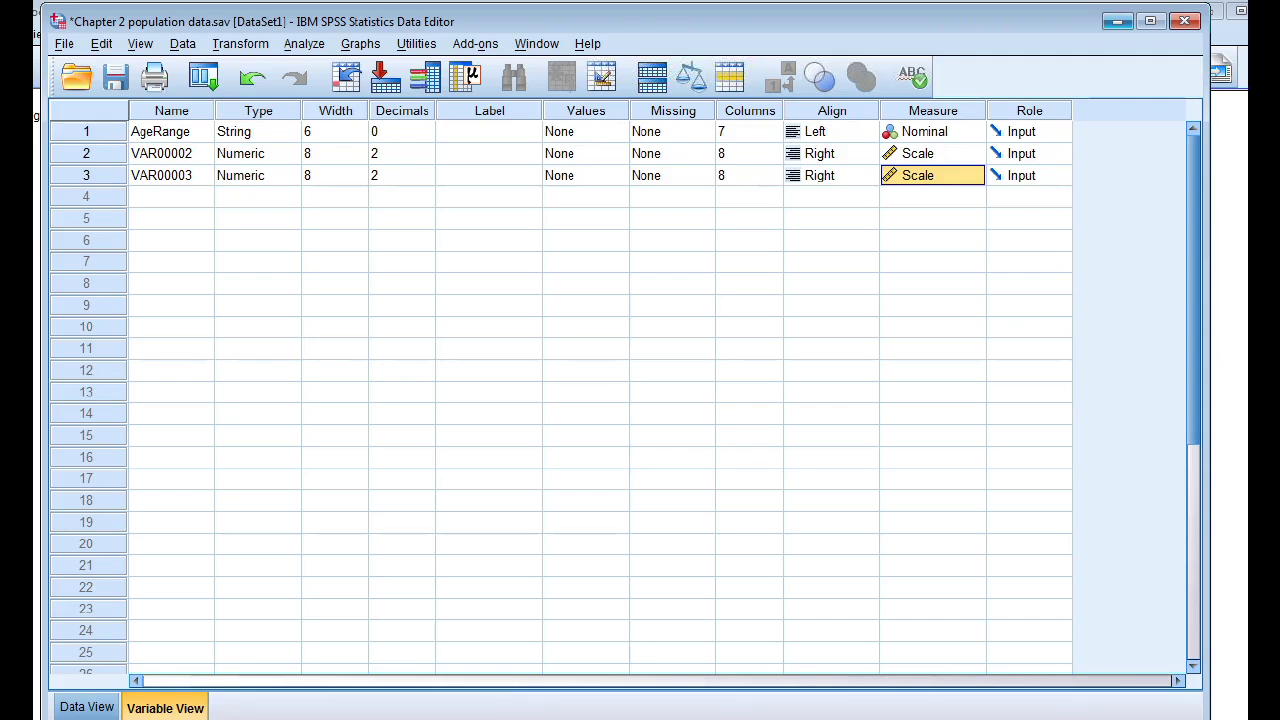
pyautogui.click(1117, 21)
pyautogui.click(1209, 11)
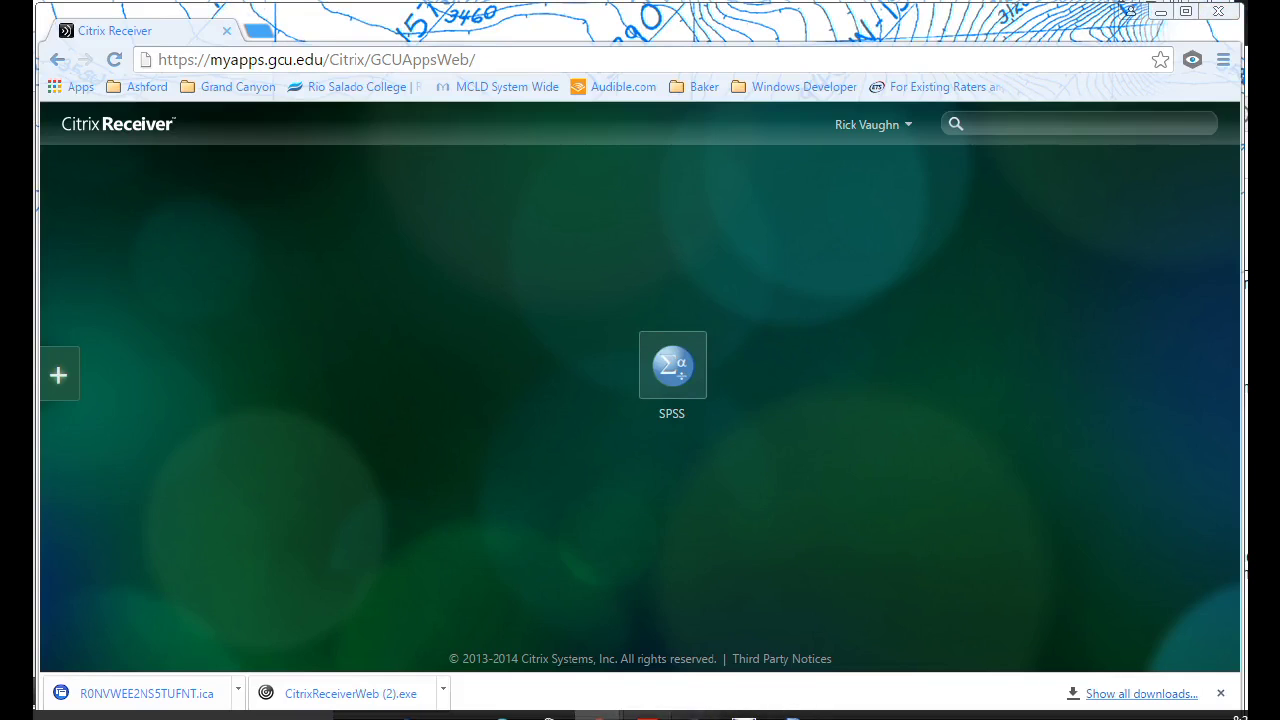
# Restore the Chapter 2 population data editor window and show its Data View
pyautogui.moveTo(792, 716)
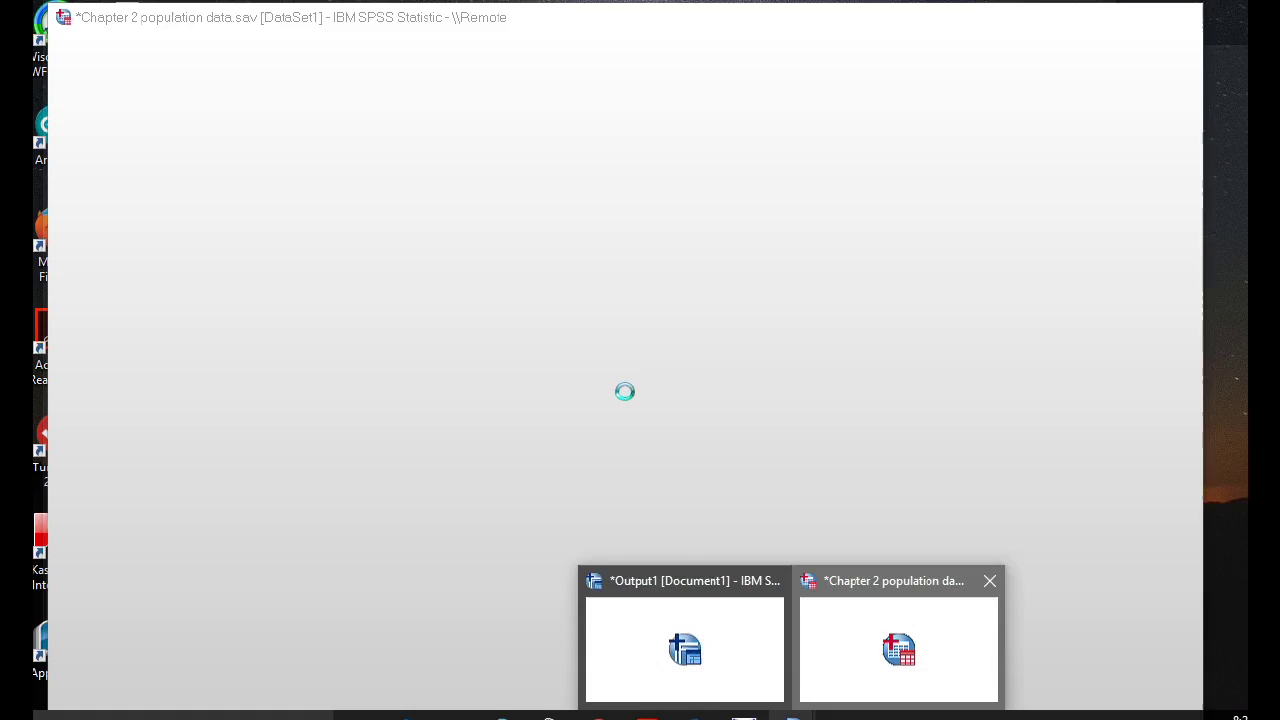
pyautogui.click(898, 645)
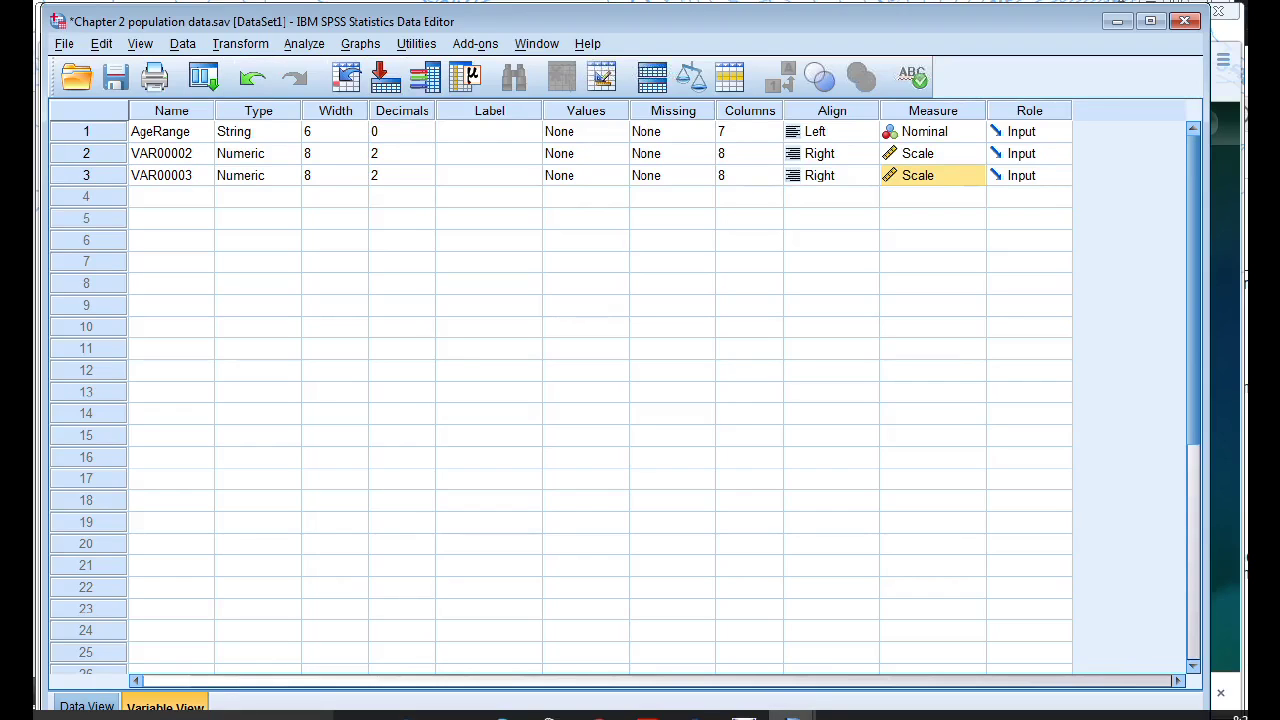
pyautogui.click(86, 706)
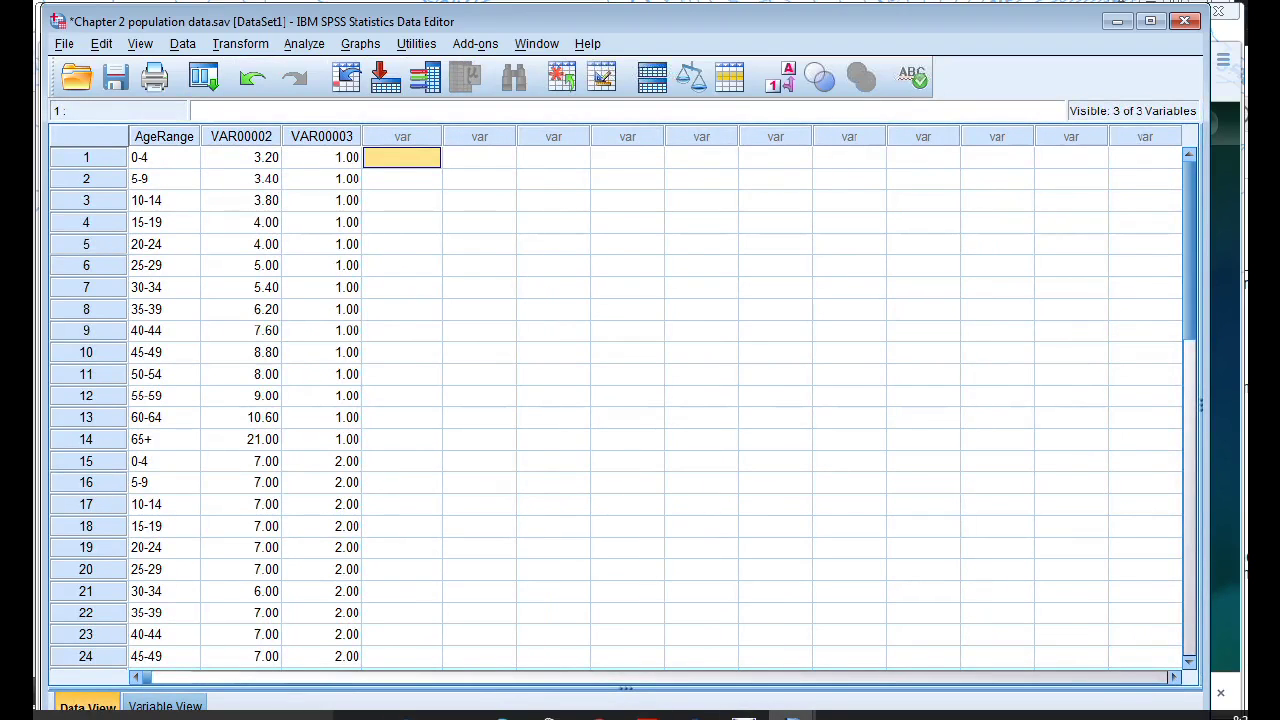
# Close the Output1 viewer without saving its contents and move the data editor window into full view
pyautogui.moveTo(792, 715)
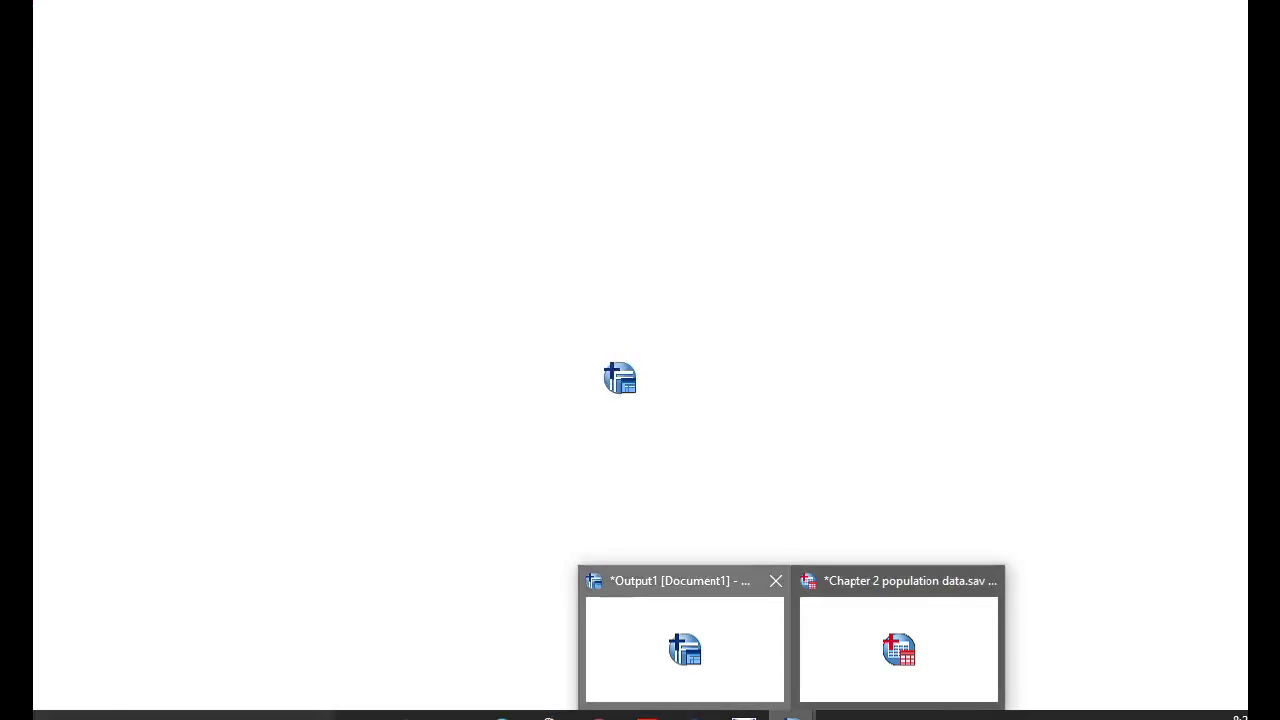
pyautogui.click(685, 650)
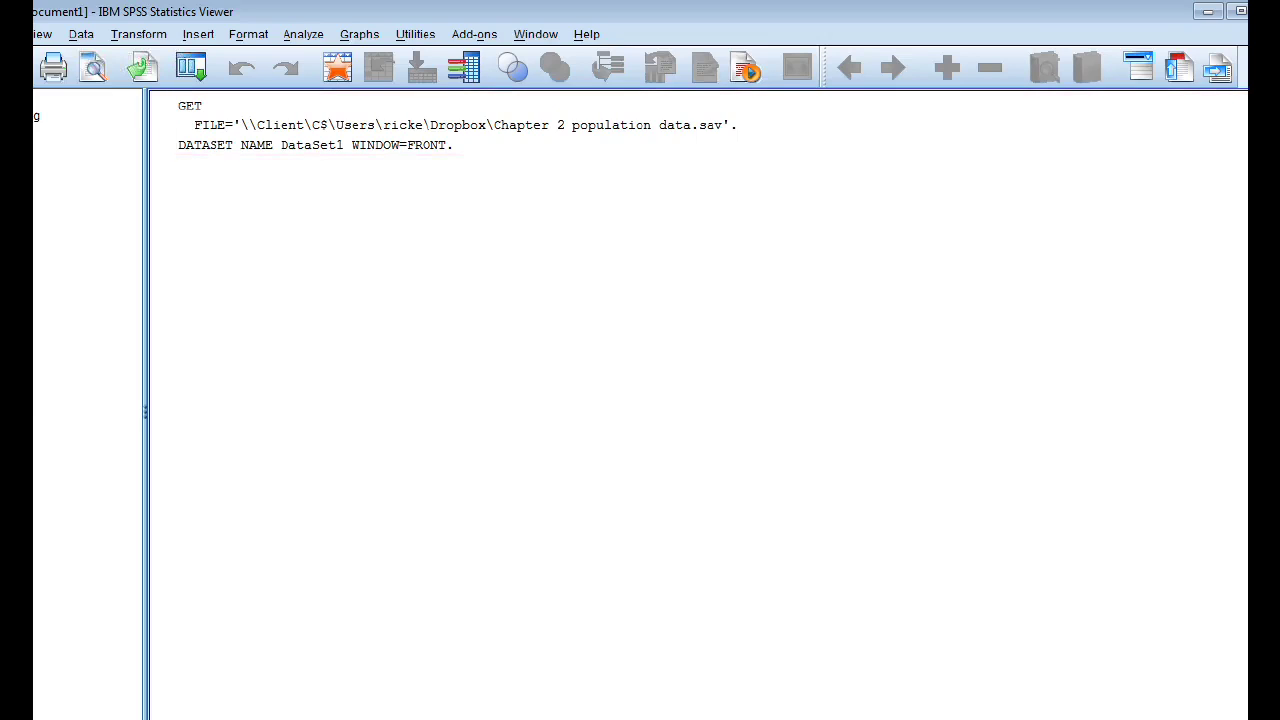
pyautogui.hotkey('alt', 'F4')
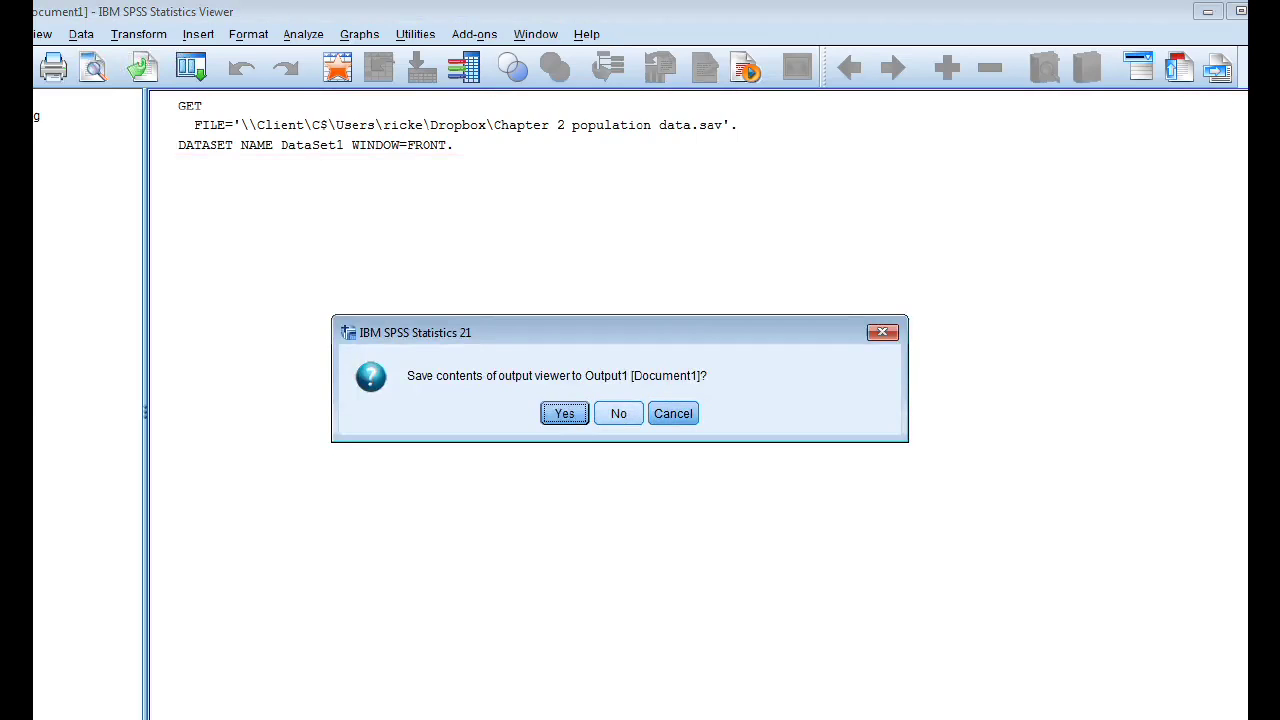
pyautogui.click(618, 413)
pyautogui.moveTo(640, 21); pyautogui.dragTo(664, 11)
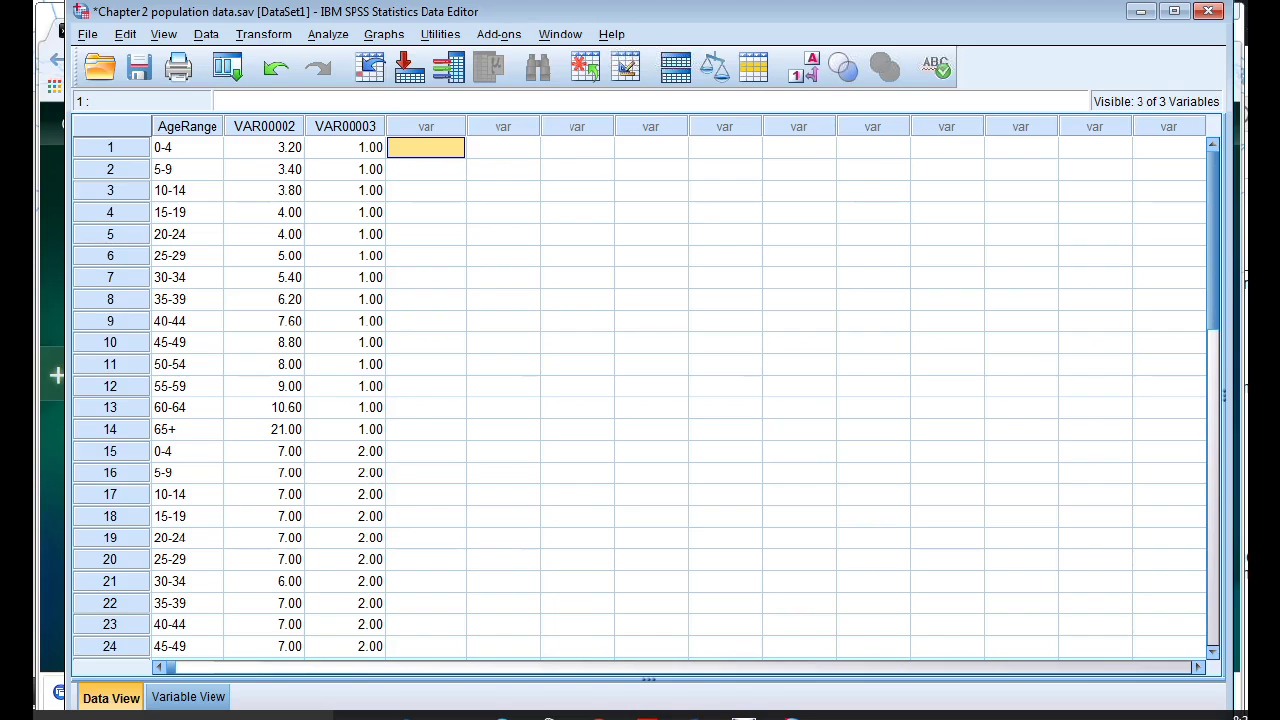
pyautogui.moveTo(743, 716)
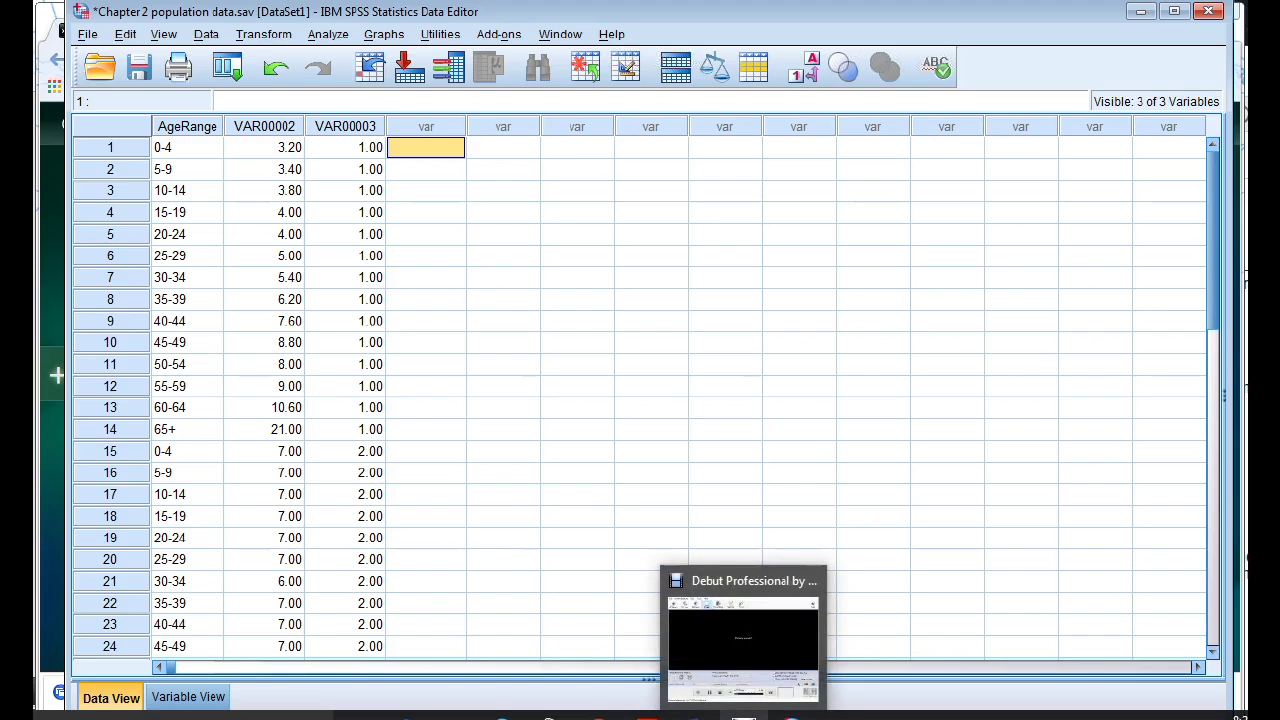